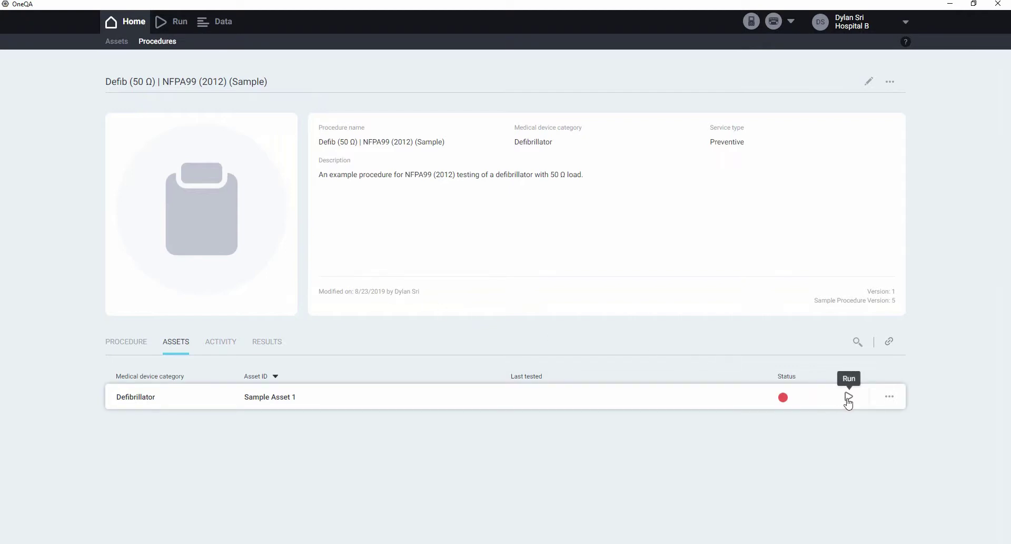
- Check the connected test devices and enter the work order ID for the Sample Asset 1 test run
{"action": "left_click", "coordinate": [791, 24]}
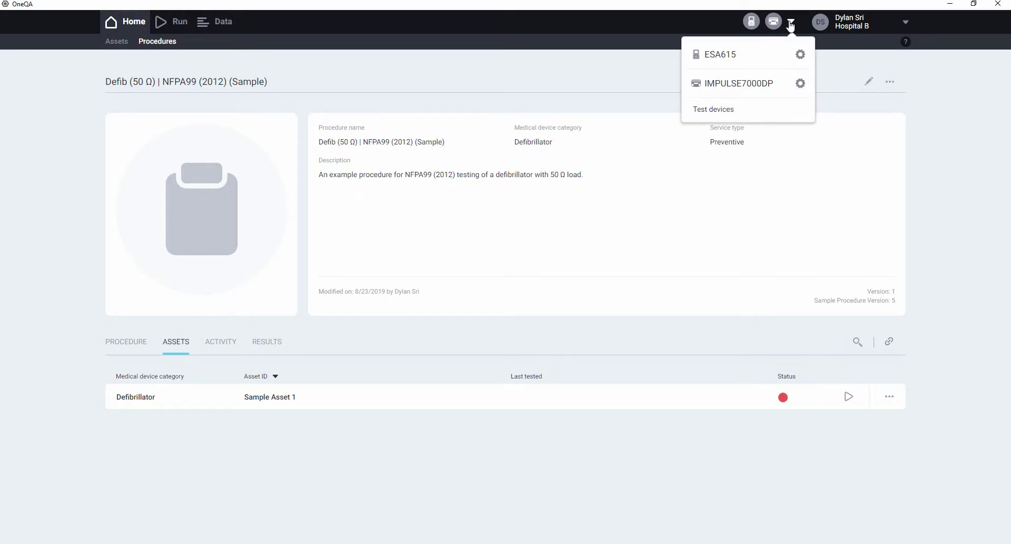
{"action": "left_click", "coordinate": [791, 23]}
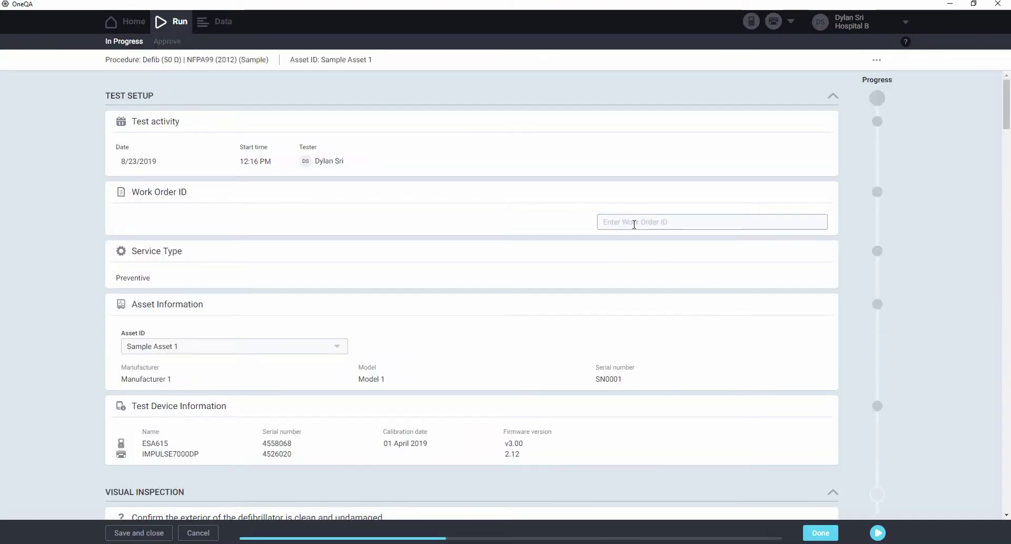
{"action": "left_click", "coordinate": [634, 223]}
{"action": "type", "text": "123456"}
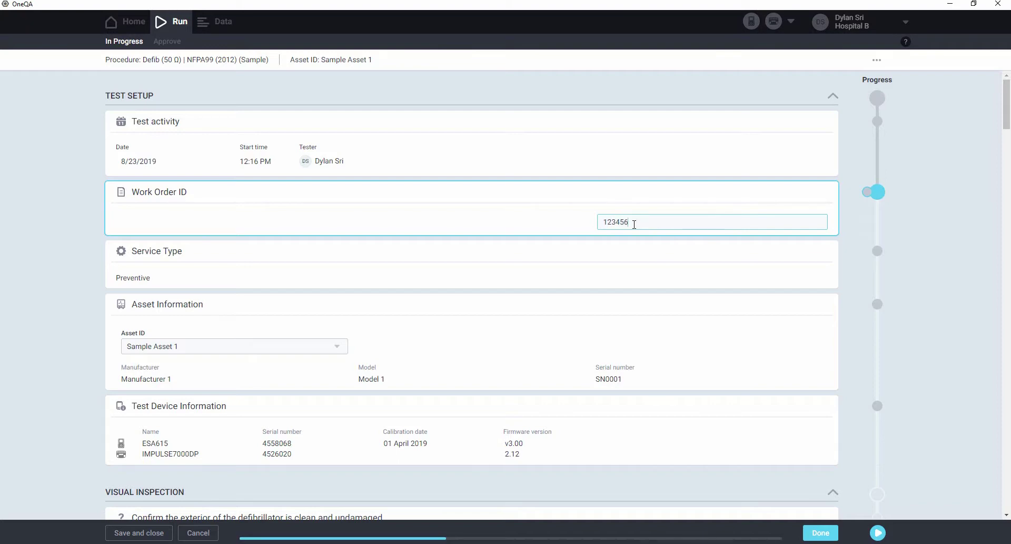
- Mark the defibrillator's exterior, power cord and sensor cable checks in the Visual Inspection section as Pass
{"action": "scroll", "coordinate": [639, 181], "scroll_direction": "down", "scroll_amount": 5}
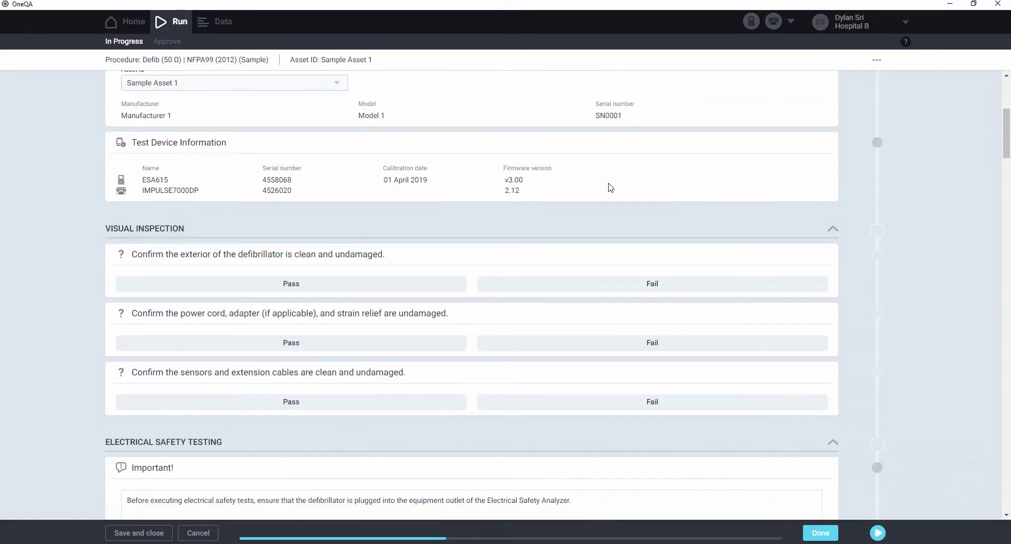
{"action": "left_click", "coordinate": [339, 288]}
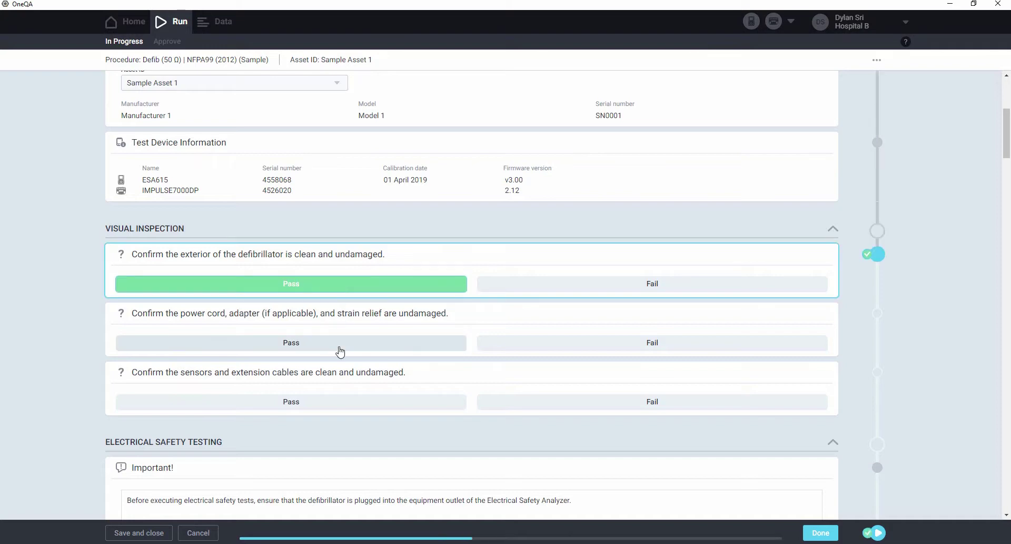
{"action": "left_click", "coordinate": [339, 349]}
{"action": "left_click", "coordinate": [403, 401]}
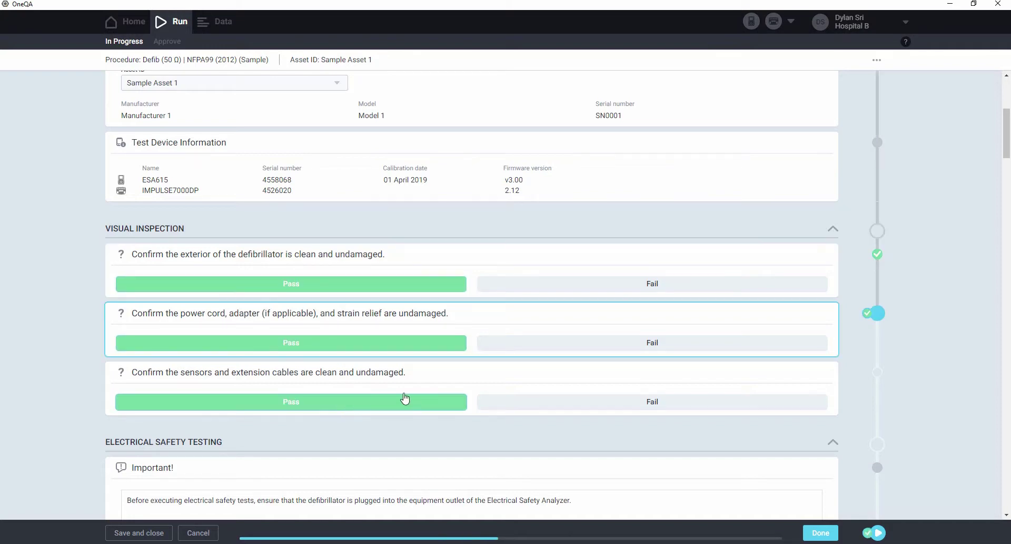
- Start the automated electrical safety tests and zero the test lead for Ground Wire Resistance
{"action": "scroll", "coordinate": [424, 380], "scroll_direction": "down", "scroll_amount": 5}
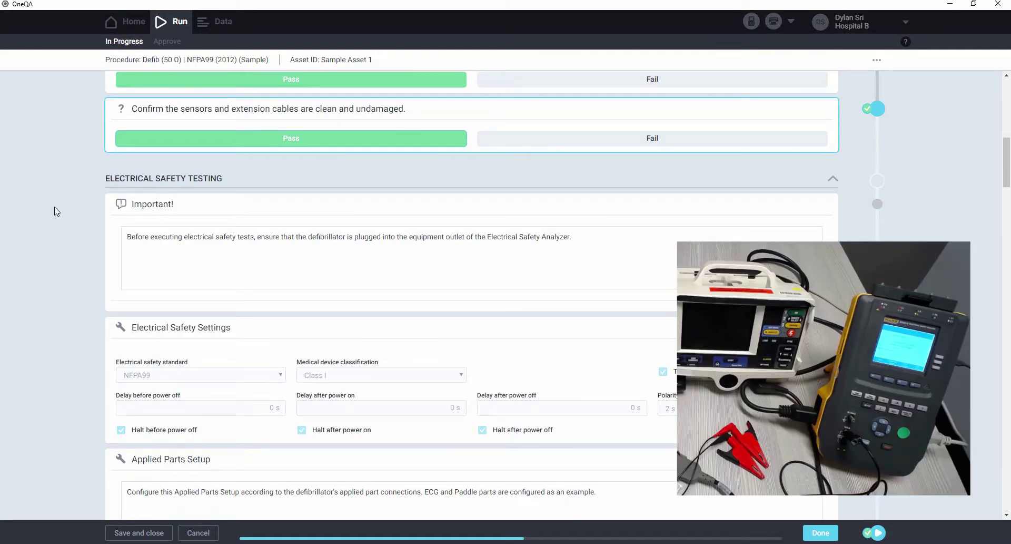
{"action": "scroll", "coordinate": [60, 237], "scroll_direction": "down", "scroll_amount": 6}
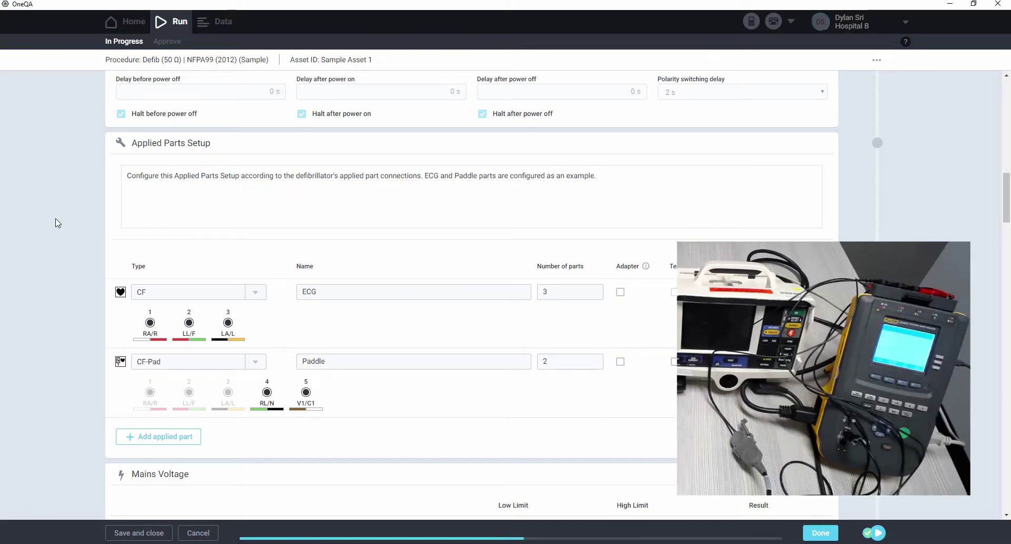
{"action": "scroll", "coordinate": [280, 316], "scroll_direction": "down", "scroll_amount": 4}
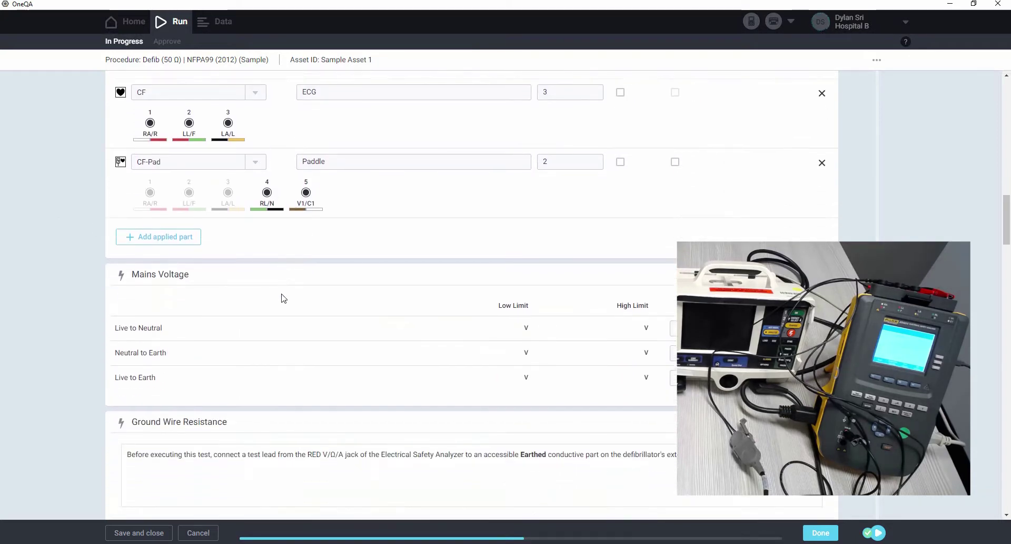
{"action": "left_click", "coordinate": [289, 271]}
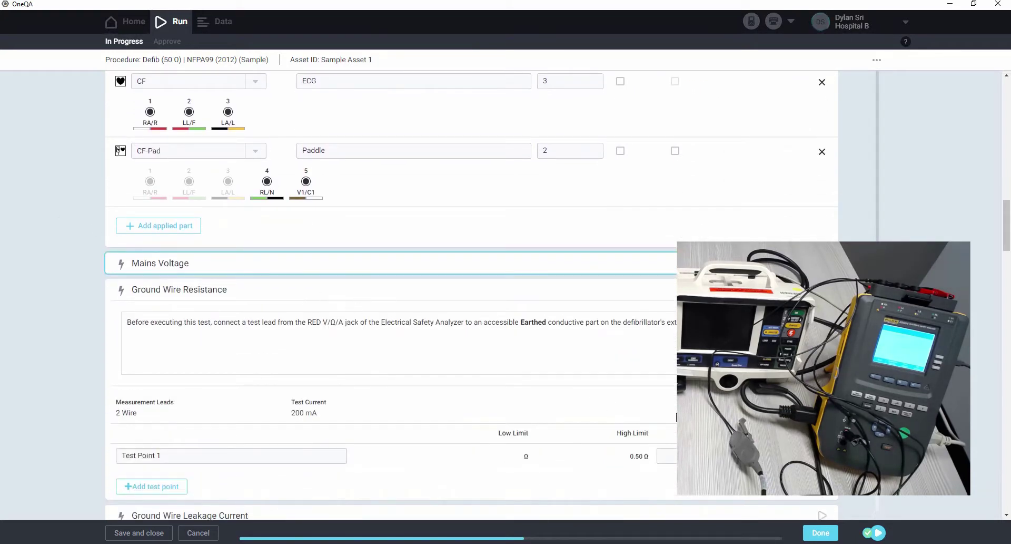
{"action": "left_click", "coordinate": [877, 532]}
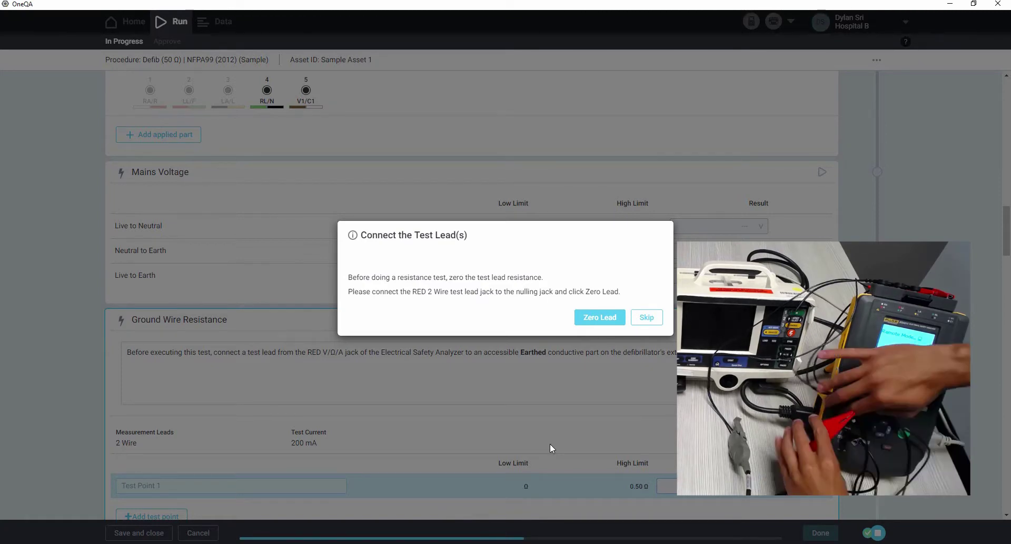
{"action": "left_click", "coordinate": [615, 318]}
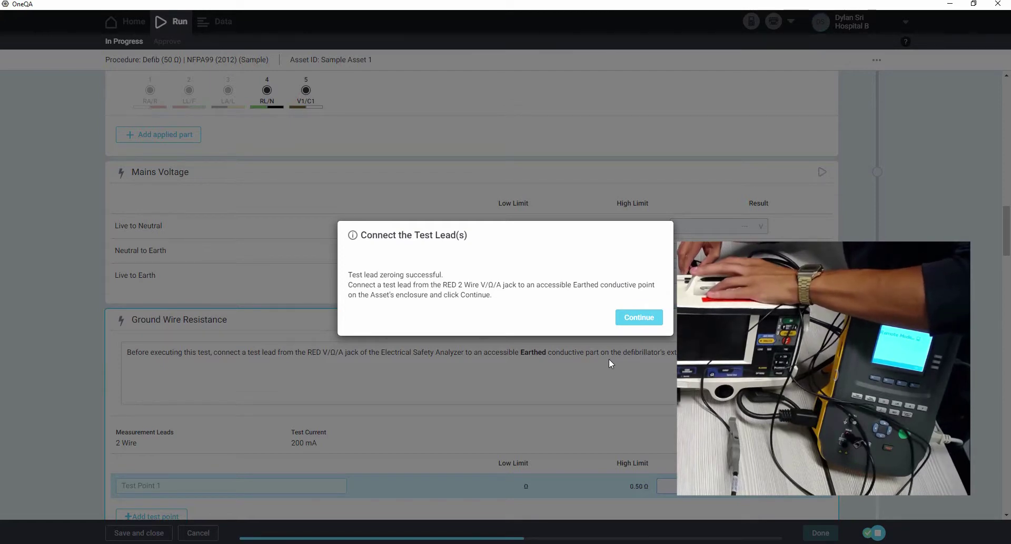
- Continue the electrical safety sequence through the Ground Wire Resistance, Ground Wire Leakage Current and Touch Current tests
{"action": "left_click", "coordinate": [639, 318]}
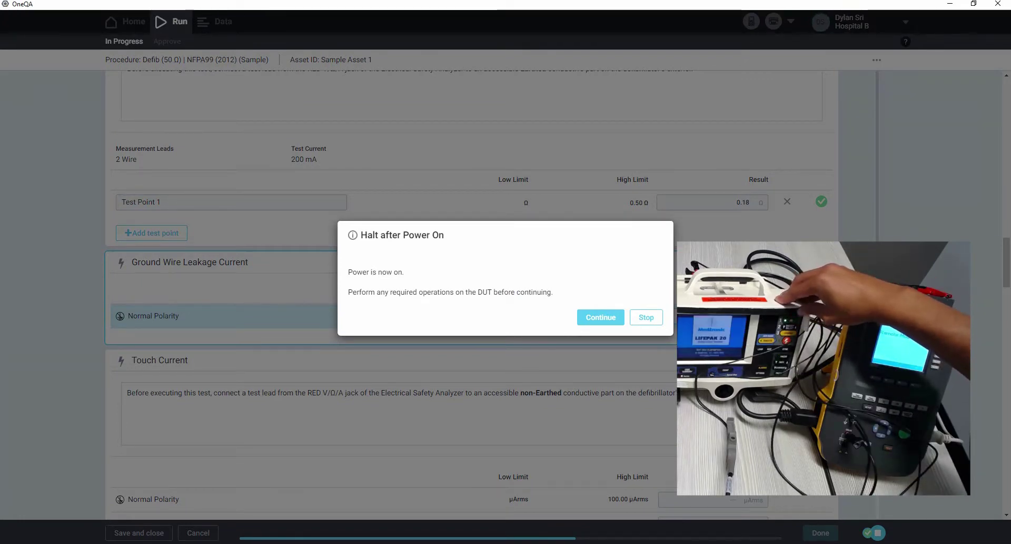
{"action": "left_click", "coordinate": [604, 317]}
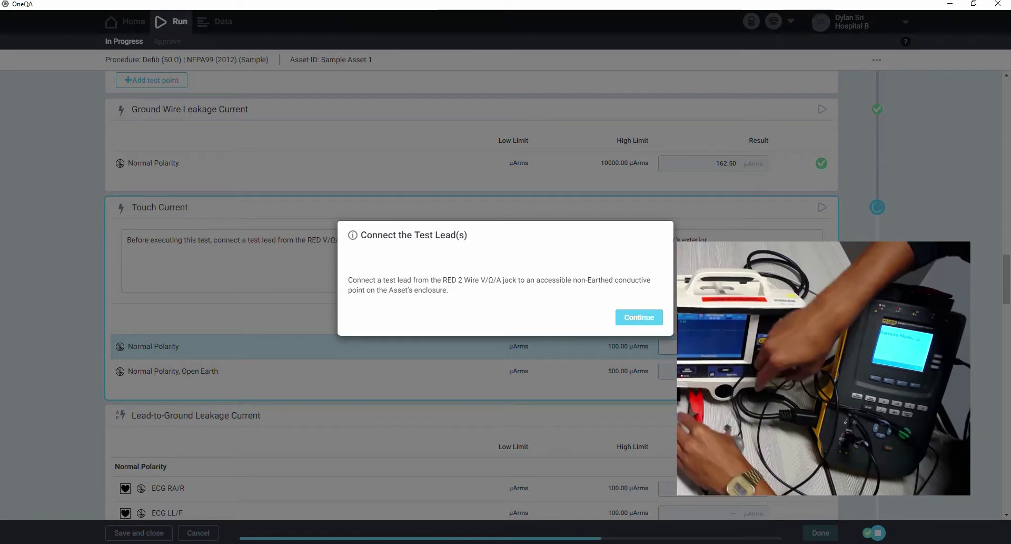
{"action": "left_click", "coordinate": [639, 316]}
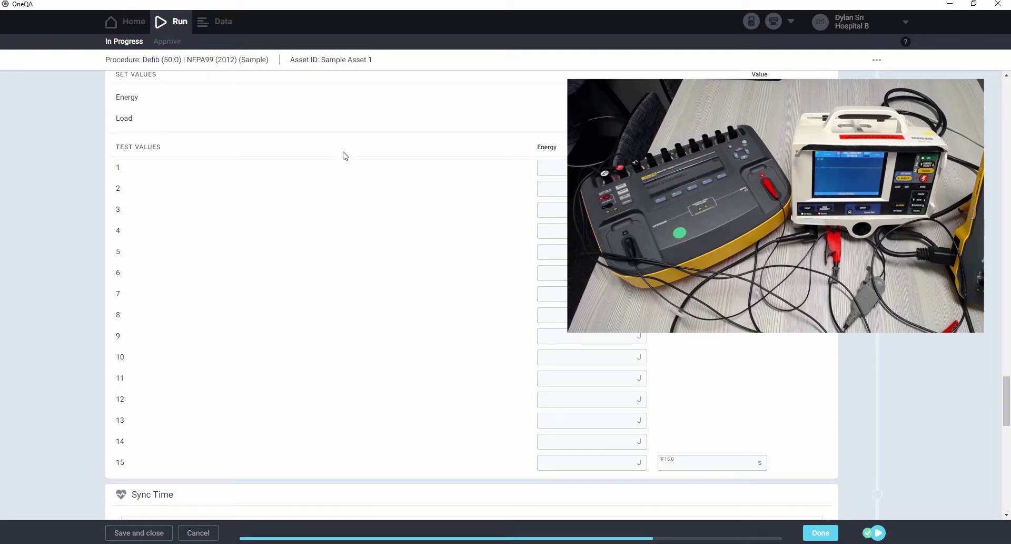
- Run the 15-point discharge test at 360 J into 50 Ω, starting the charge-time countdown on the 15th point
{"action": "scroll", "coordinate": [348, 171], "scroll_direction": "up", "scroll_amount": 1}
{"action": "scroll", "coordinate": [347, 171], "scroll_direction": "up", "scroll_amount": 1}
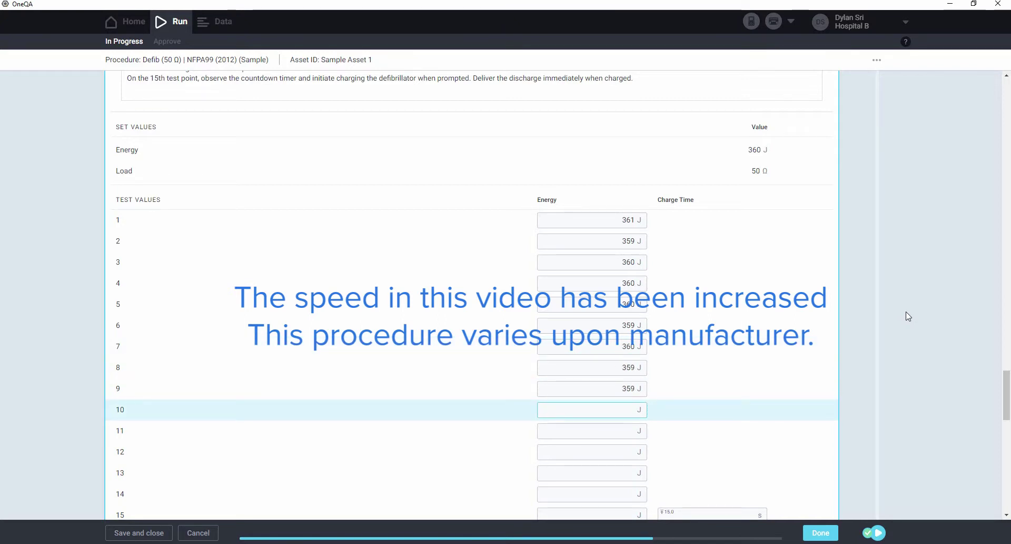
{"action": "scroll", "coordinate": [917, 306], "scroll_direction": "down", "scroll_amount": 2}
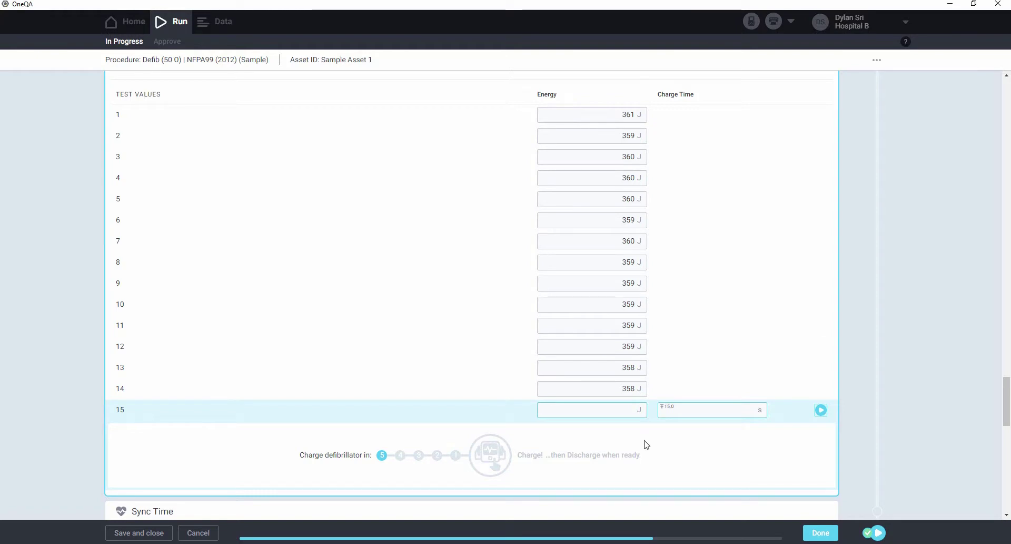
{"action": "left_click", "coordinate": [821, 410]}
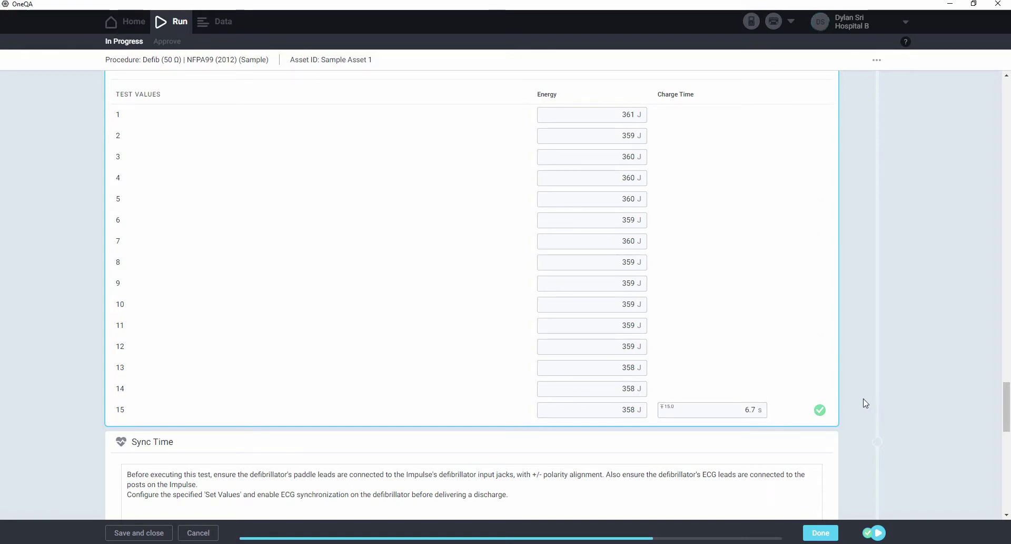
- Perform the Sync Time test with a 10 J discharge into the 50 Ω load
{"action": "scroll", "coordinate": [869, 404], "scroll_direction": "down", "scroll_amount": 2}
{"action": "scroll", "coordinate": [899, 403], "scroll_direction": "down", "scroll_amount": 3}
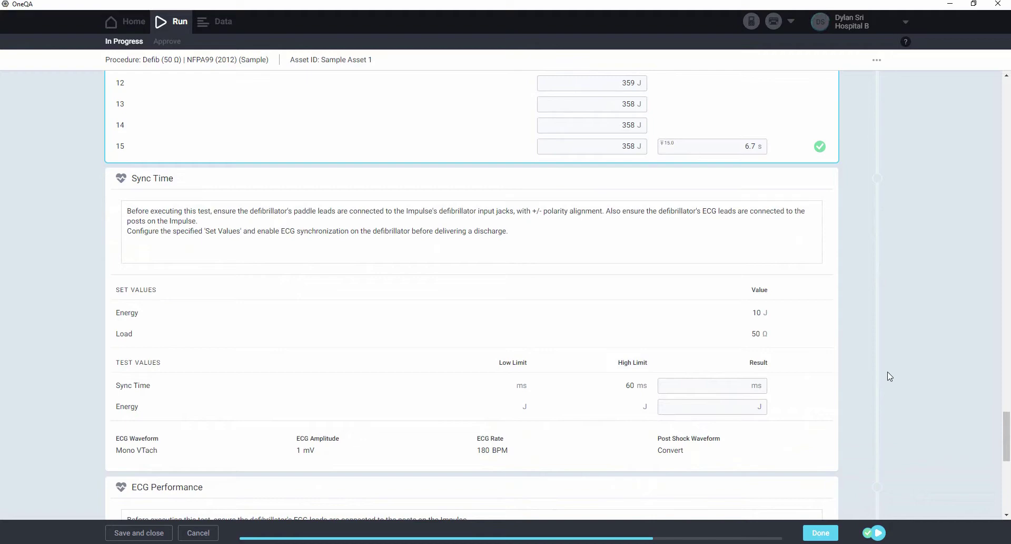
{"action": "scroll", "coordinate": [889, 376], "scroll_direction": "down", "scroll_amount": 1}
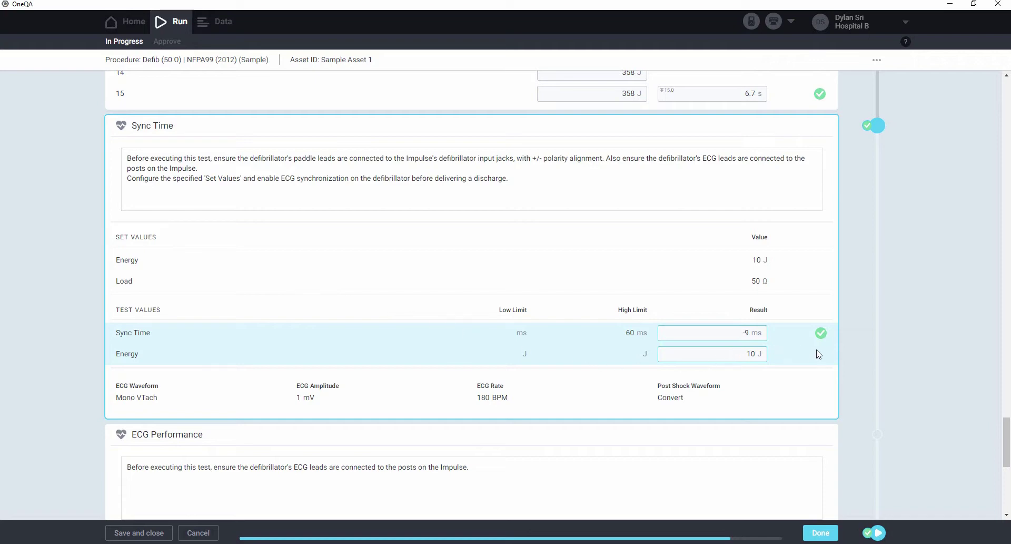
- Record an amplitude of 1.00 mV and a period of 500 ms in the ECG Performance test, and mark its performance as OK
{"action": "scroll", "coordinate": [858, 344], "scroll_direction": "down", "scroll_amount": 2}
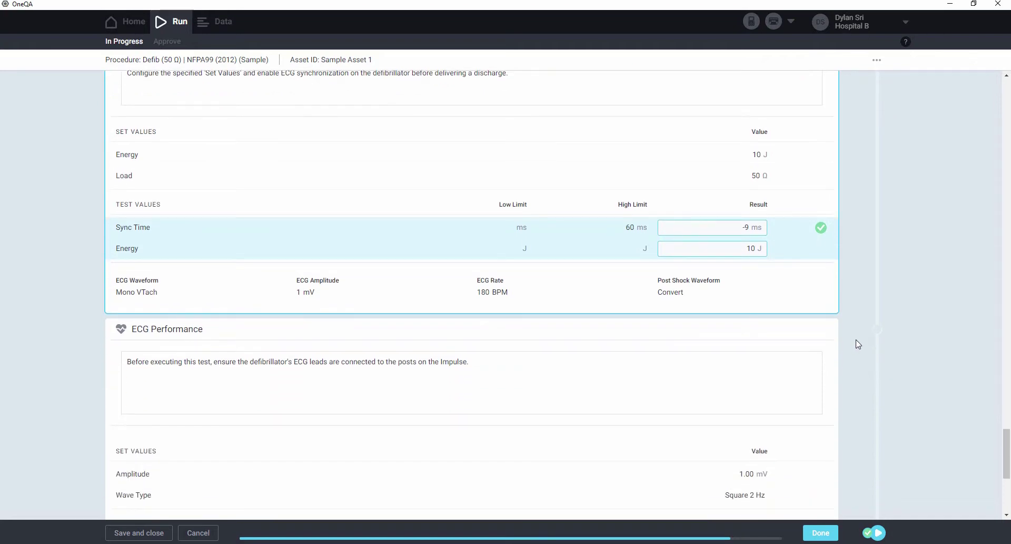
{"action": "scroll", "coordinate": [871, 338], "scroll_direction": "up", "scroll_amount": 2}
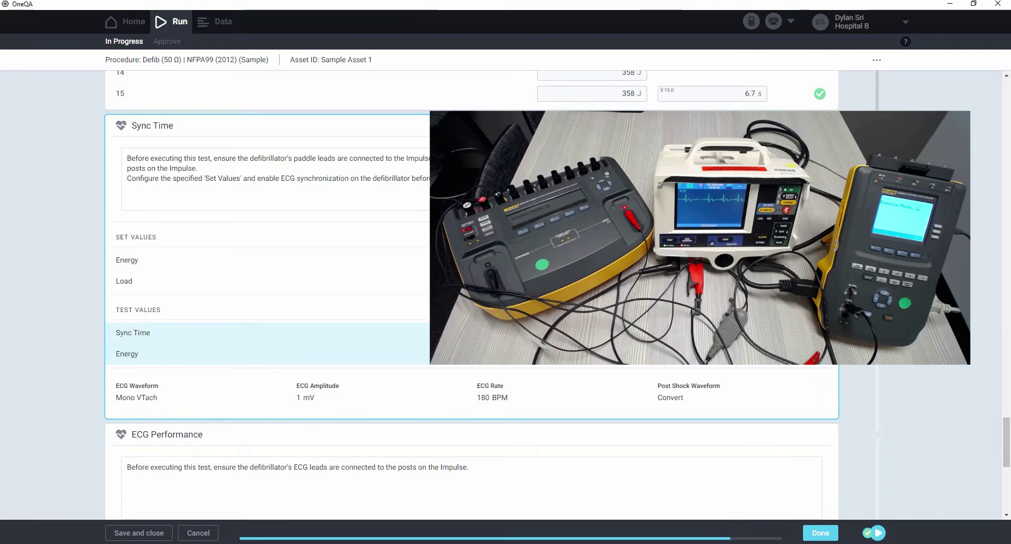
{"action": "scroll", "coordinate": [263, 295], "scroll_direction": "down", "scroll_amount": 2}
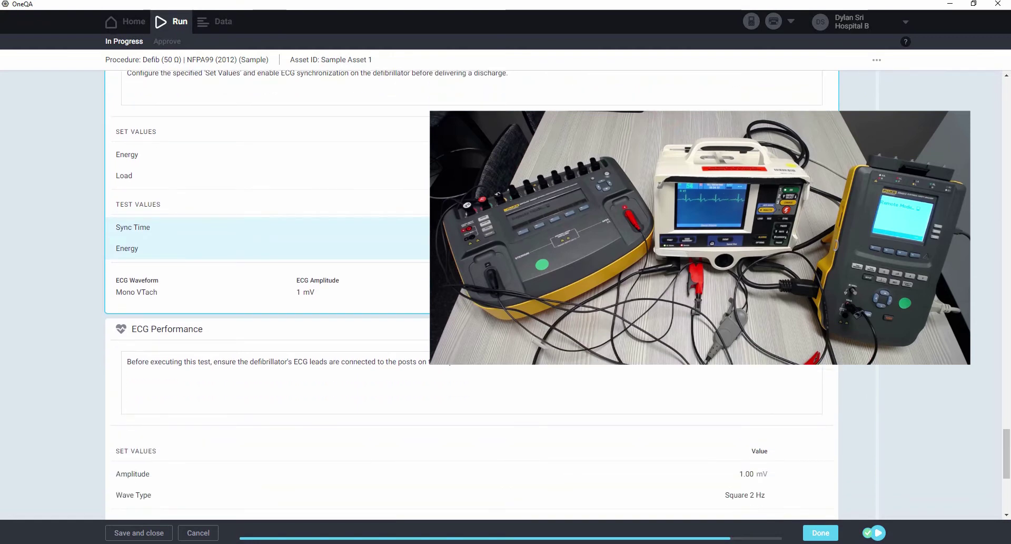
{"action": "scroll", "coordinate": [857, 331], "scroll_direction": "down", "scroll_amount": 4}
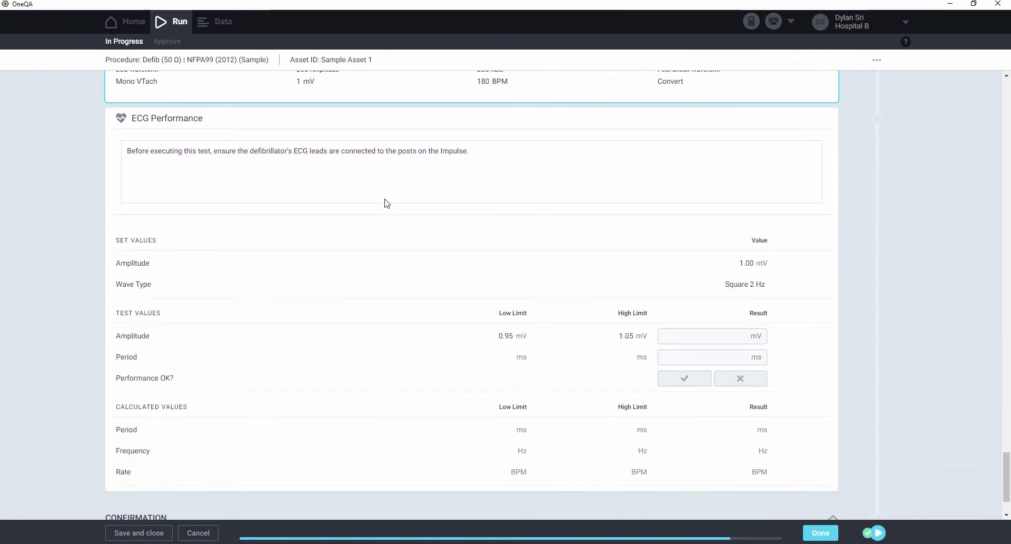
{"action": "left_click", "coordinate": [399, 362]}
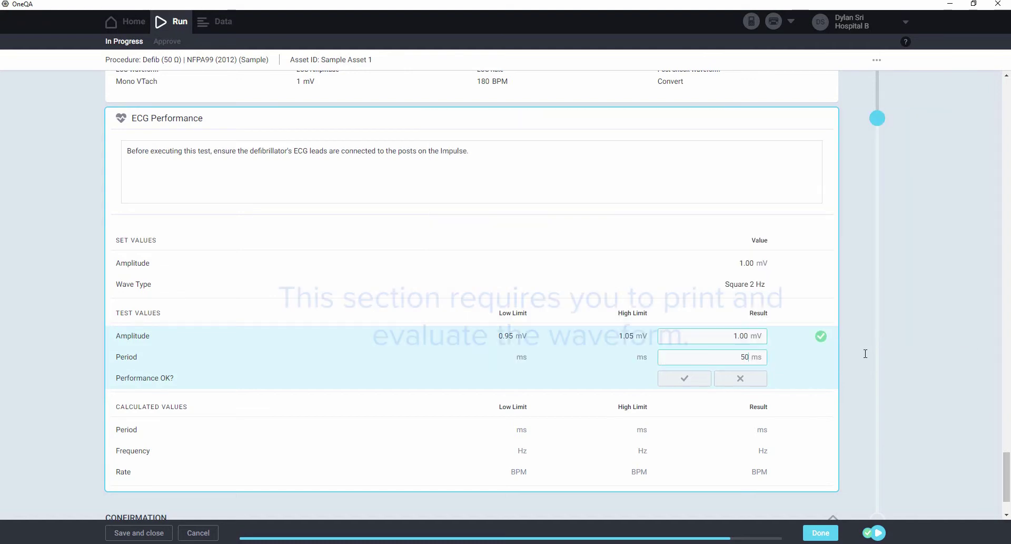
{"action": "left_click", "coordinate": [684, 378]}
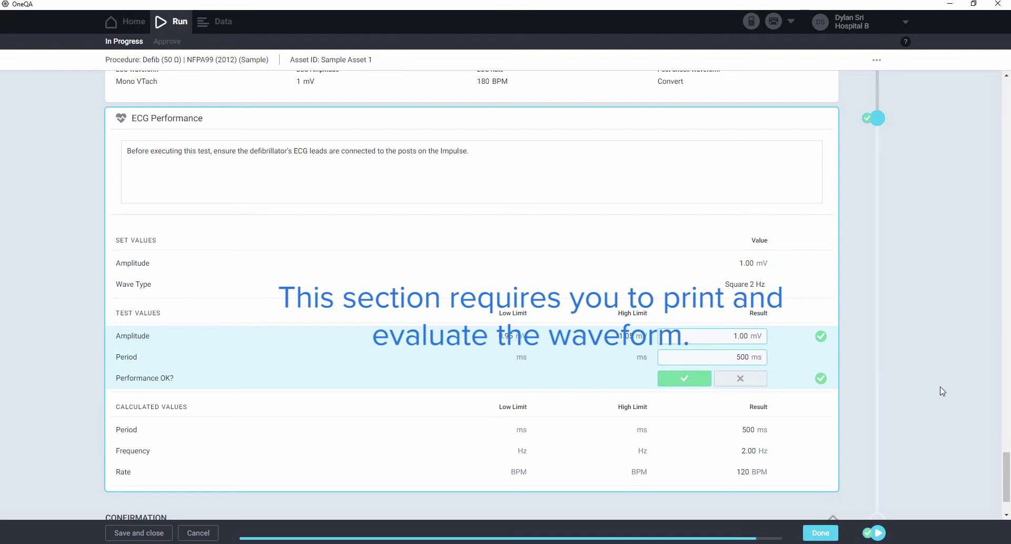
- Confirm that the inspection sticker is applied to the defibrillator and finish the test run
{"action": "scroll", "coordinate": [946, 389], "scroll_direction": "down", "scroll_amount": 1}
{"action": "scroll", "coordinate": [945, 390], "scroll_direction": "down", "scroll_amount": 1}
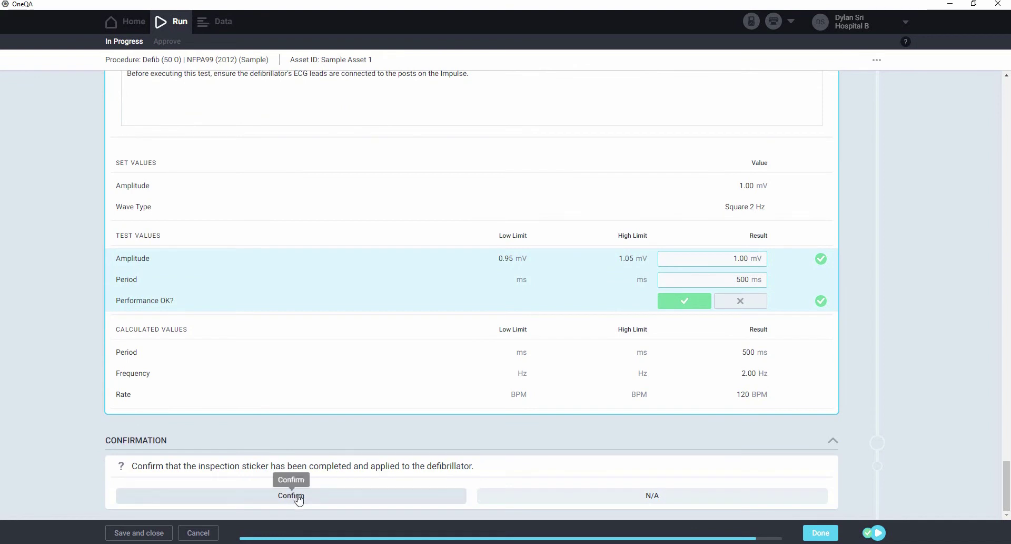
{"action": "left_click", "coordinate": [344, 504]}
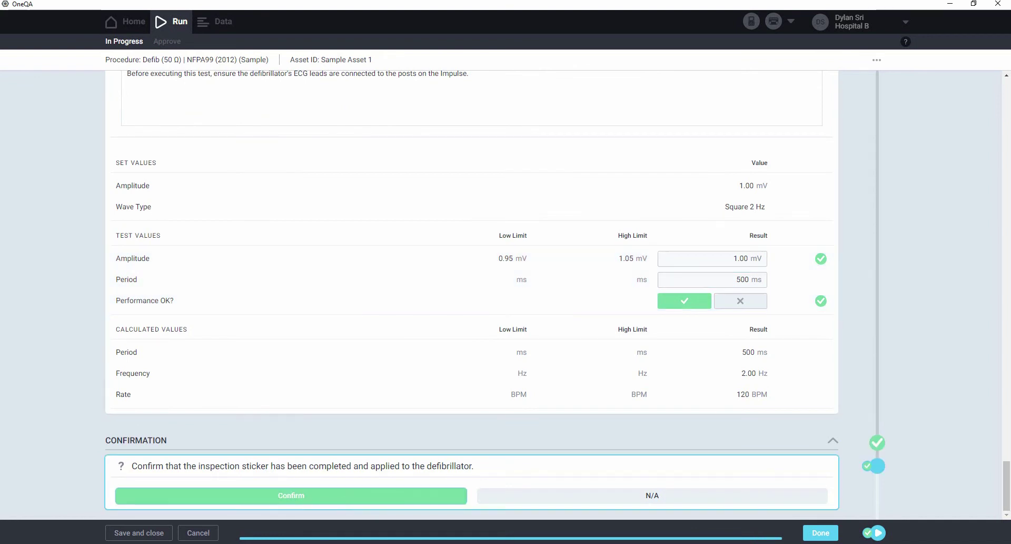
{"action": "left_click", "coordinate": [829, 537]}
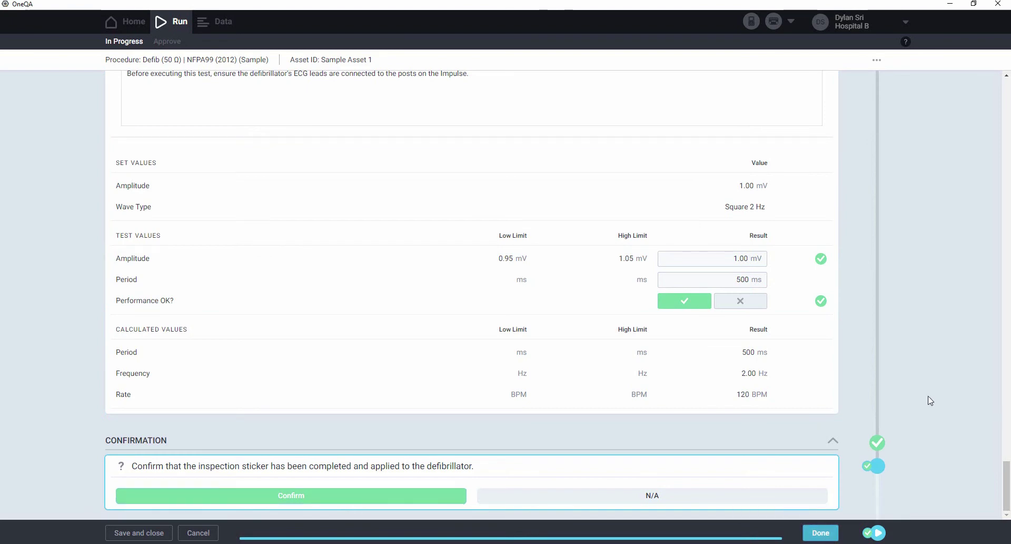